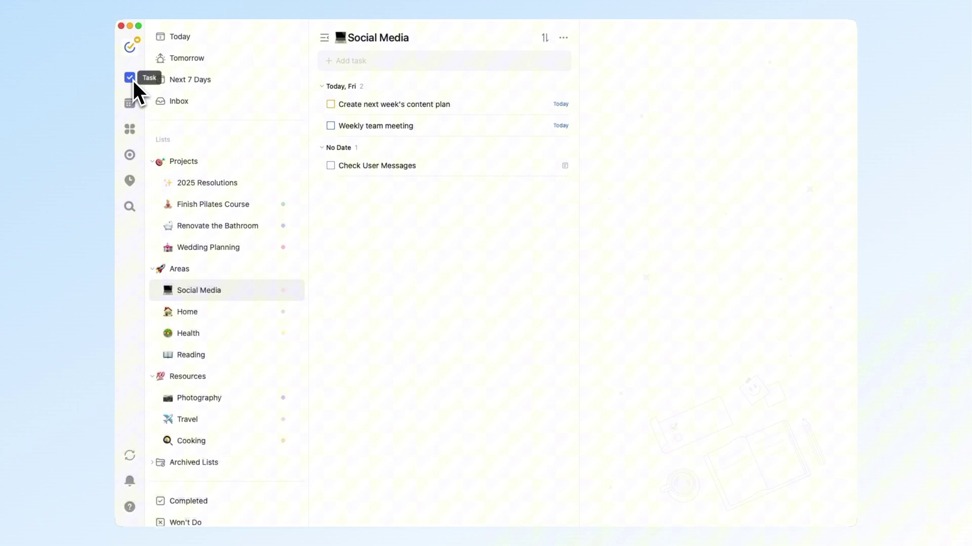
# Show the January 2025 calendar beside Social Media and date Check User Messages Friday, January 3.
pyautogui.moveTo(133, 81)
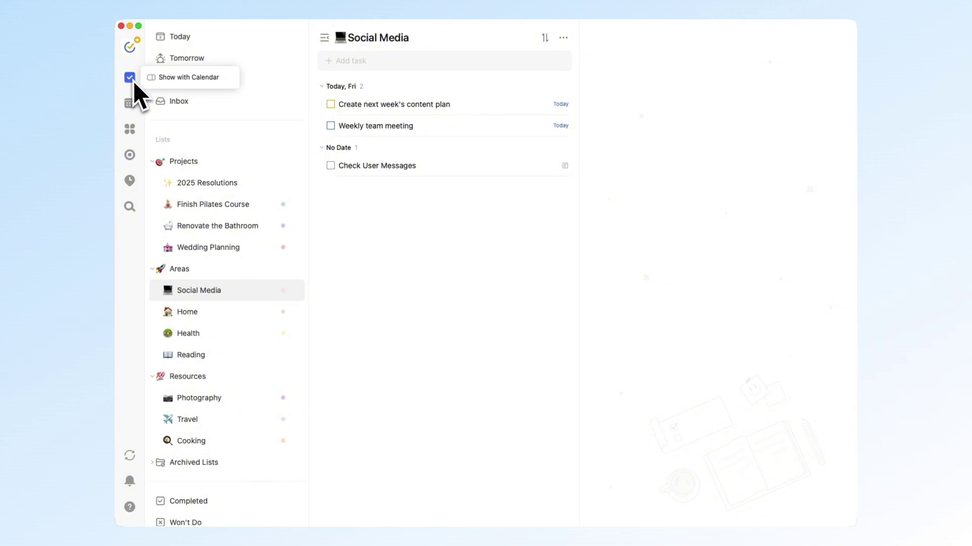
pyautogui.click(160, 80)
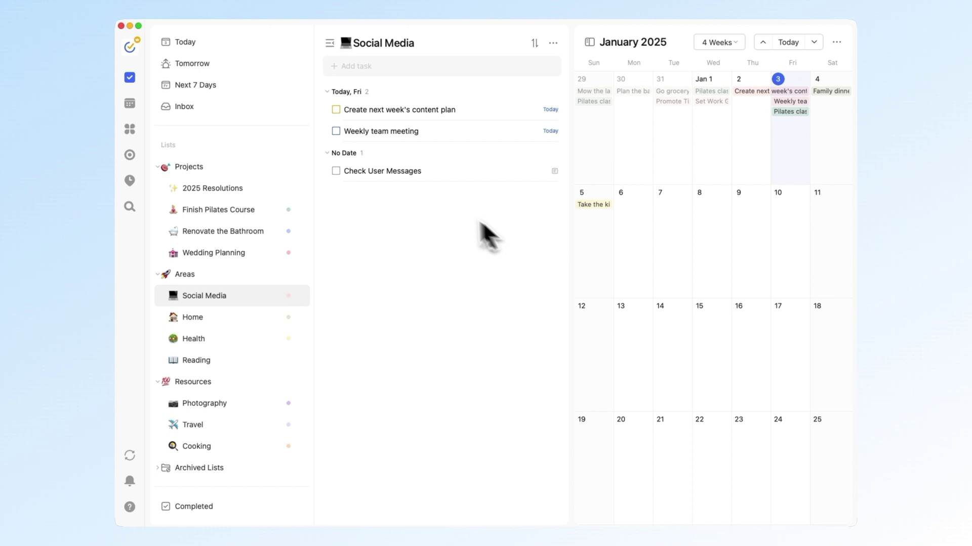
pyautogui.moveTo(410, 172); pyautogui.dragTo(790, 158)
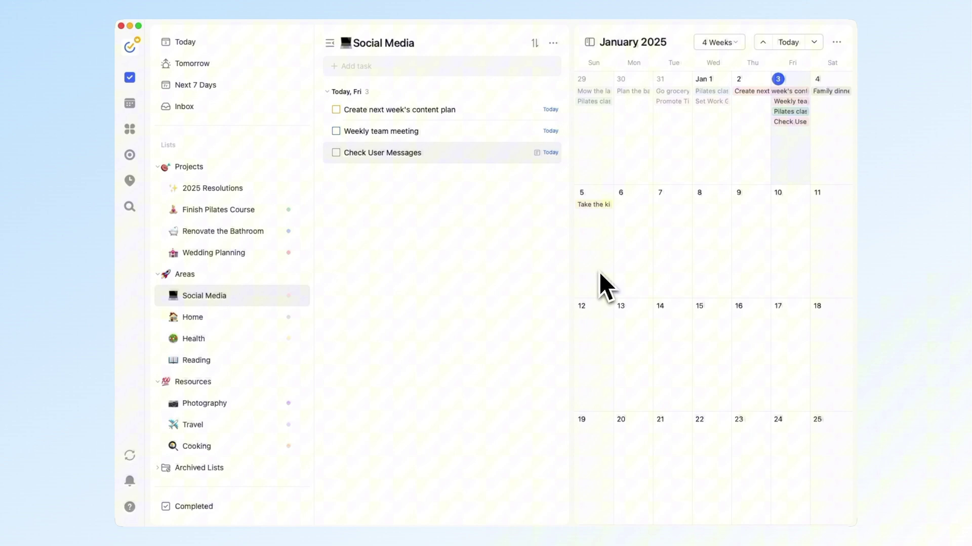
# Undo the January 3 date, open Check User Messages, and type / on a new line below its description.
pyautogui.press('super+z')
pyautogui.click(446, 172)
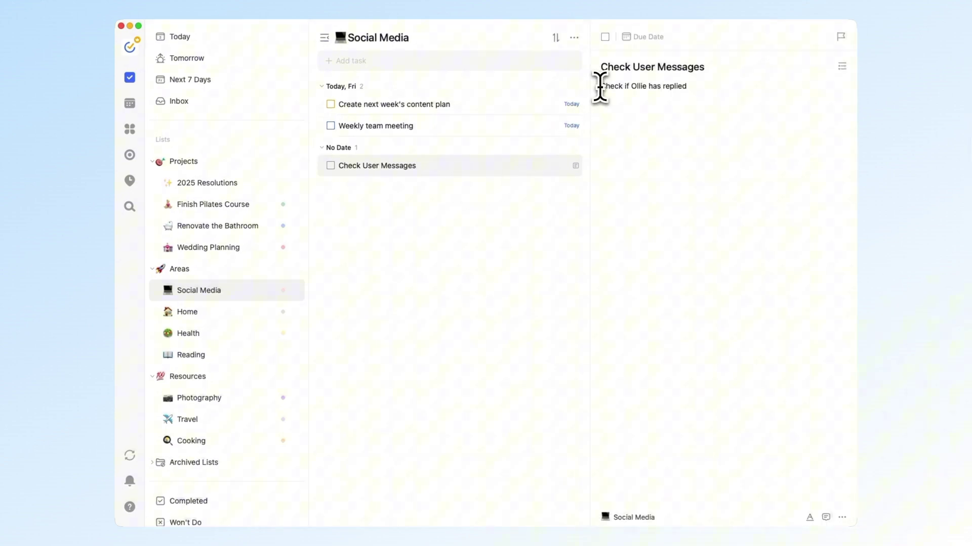
pyautogui.moveTo(599, 86); pyautogui.dragTo(707, 90)
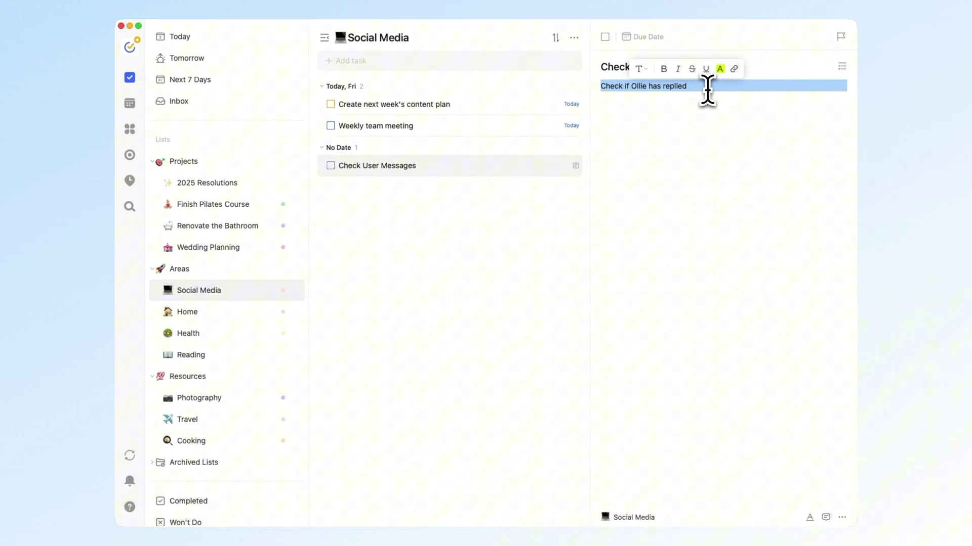
pyautogui.click(707, 90)
pyautogui.press('Return')
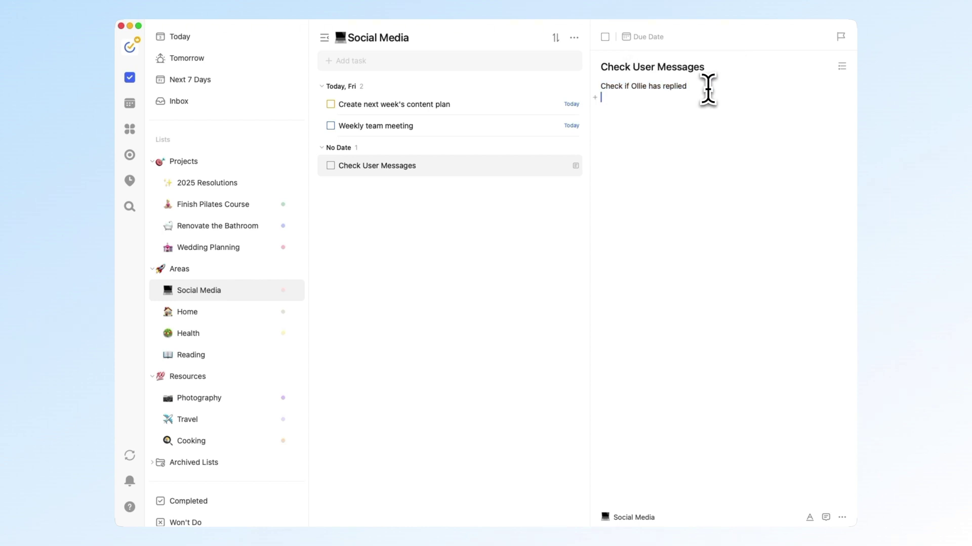
pyautogui.write('/')
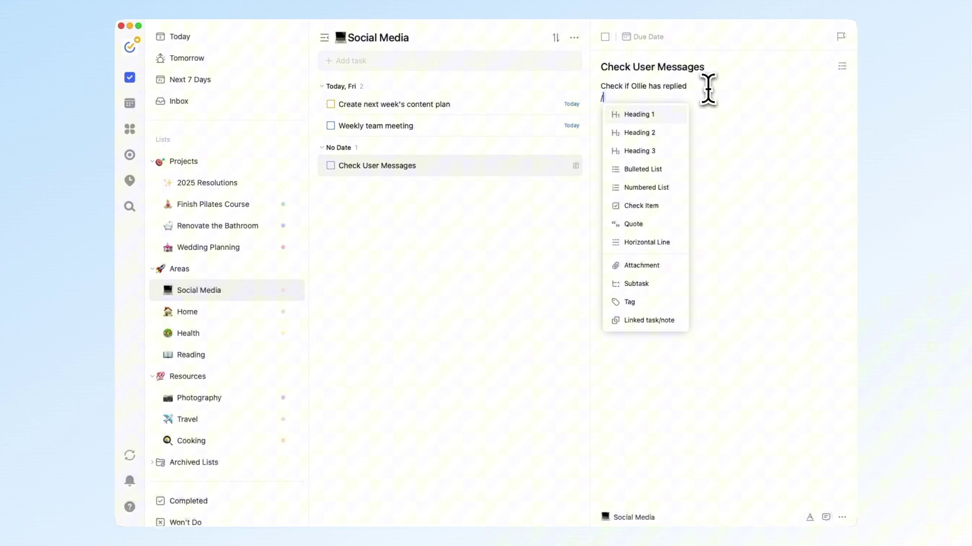
pyautogui.press('Down')
pyautogui.press('Down')
pyautogui.press('Down')
pyautogui.press('Down')
pyautogui.press('Down')
pyautogui.press('Down')
pyautogui.press('Down')
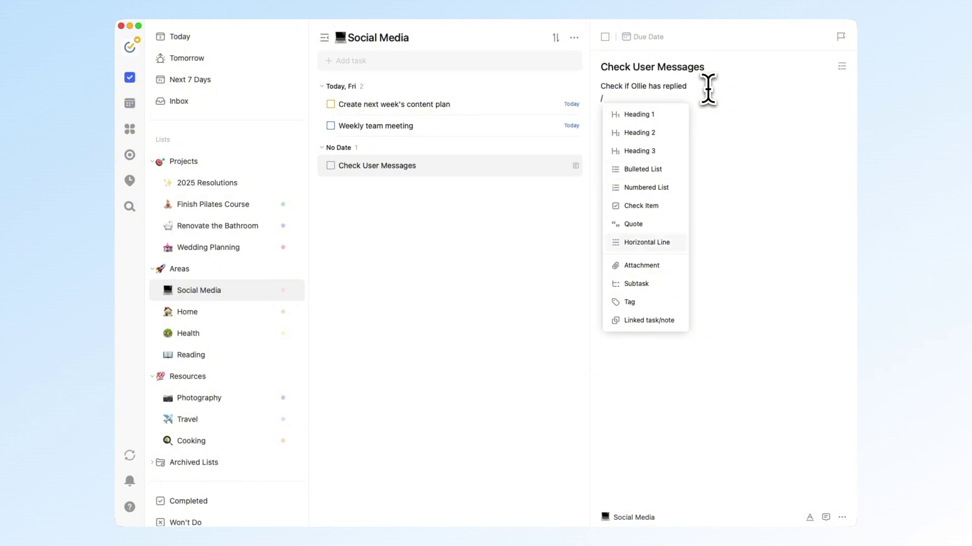
# Show the habits as a two-column card grid filtered to Friday, January 3 check-ins.
pyautogui.press('Up')
pyautogui.press('Up')
pyautogui.press('Up')
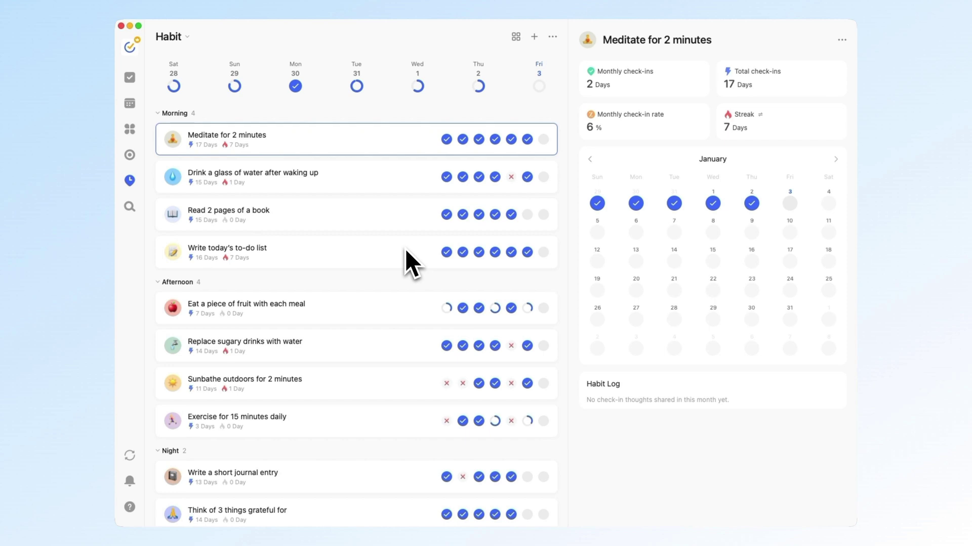
pyautogui.click(515, 36)
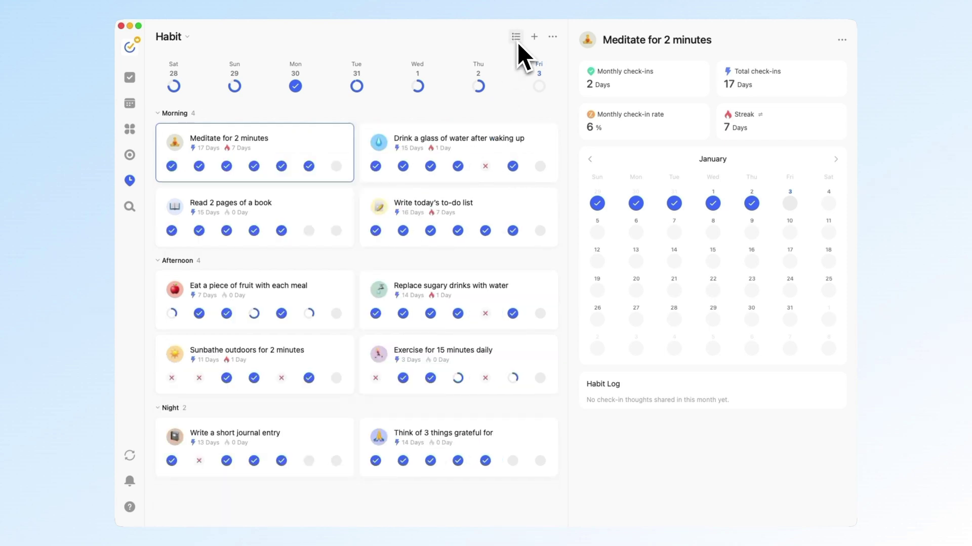
pyautogui.click(537, 84)
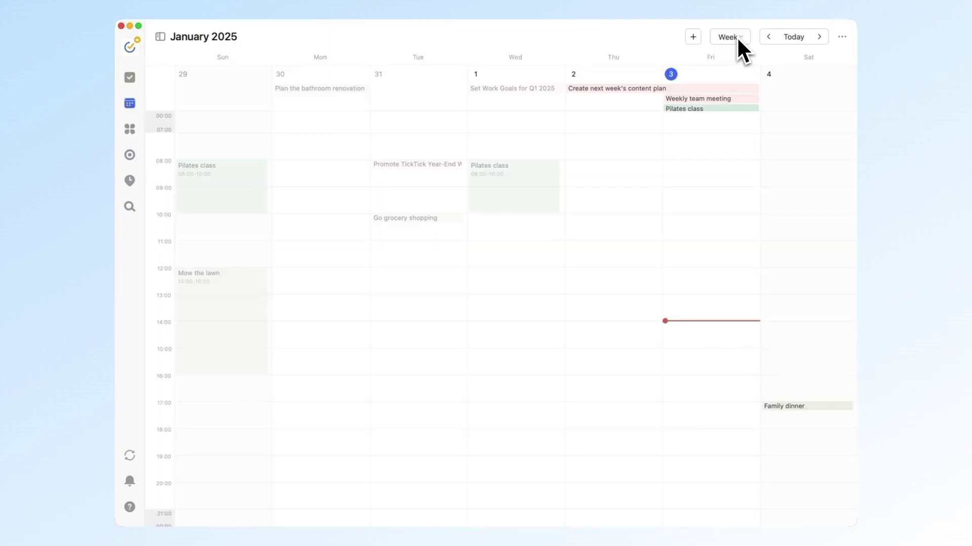
# Switch the calendar to Agenda view and scroll through the Sunday 29 to Saturday 4 days.
pyautogui.click(736, 36)
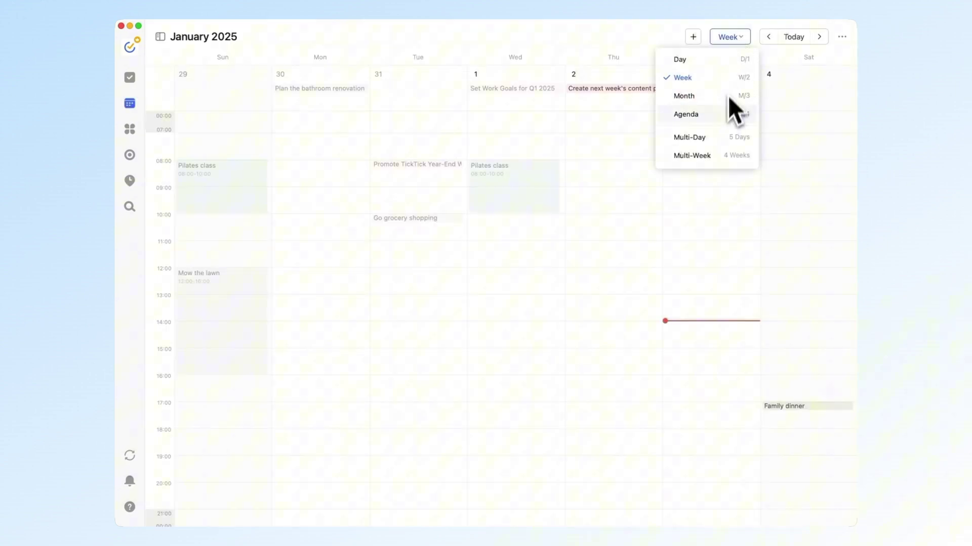
pyautogui.click(724, 112)
pyautogui.scroll(7, 708, 141)
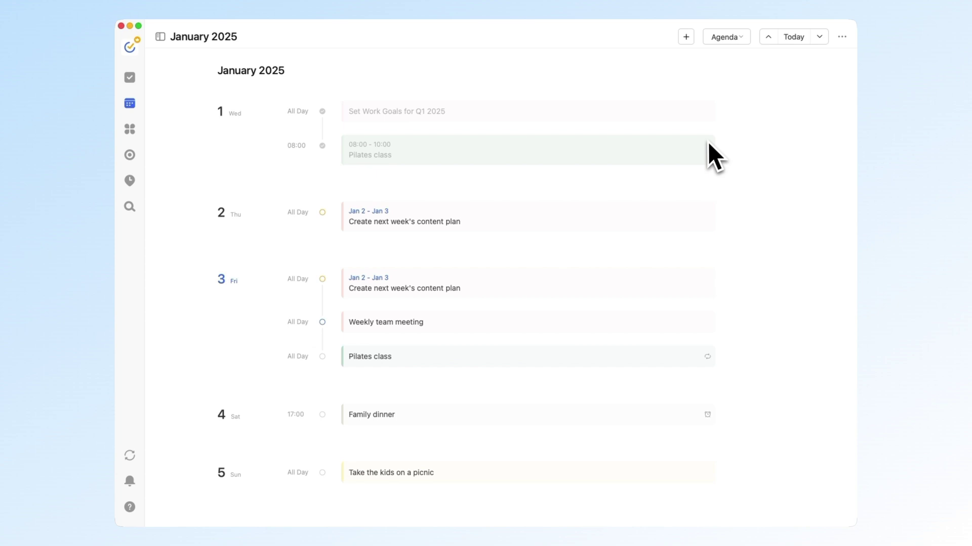
pyautogui.scroll(-3, 706, 148)
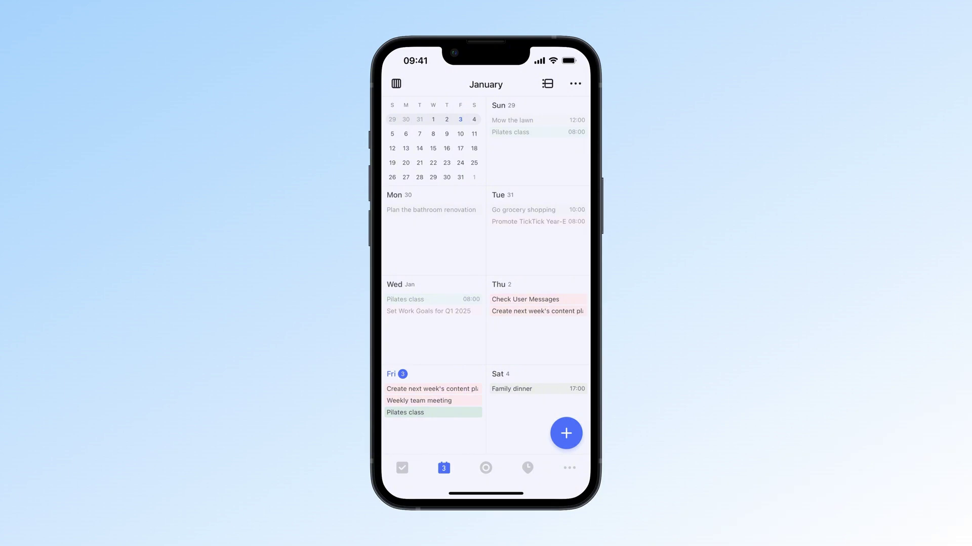
# Drag Check User Messages from Thursday, January 2 to Thursday, January 9.
pyautogui.moveTo(525, 299); pyautogui.dragTo(438, 153)
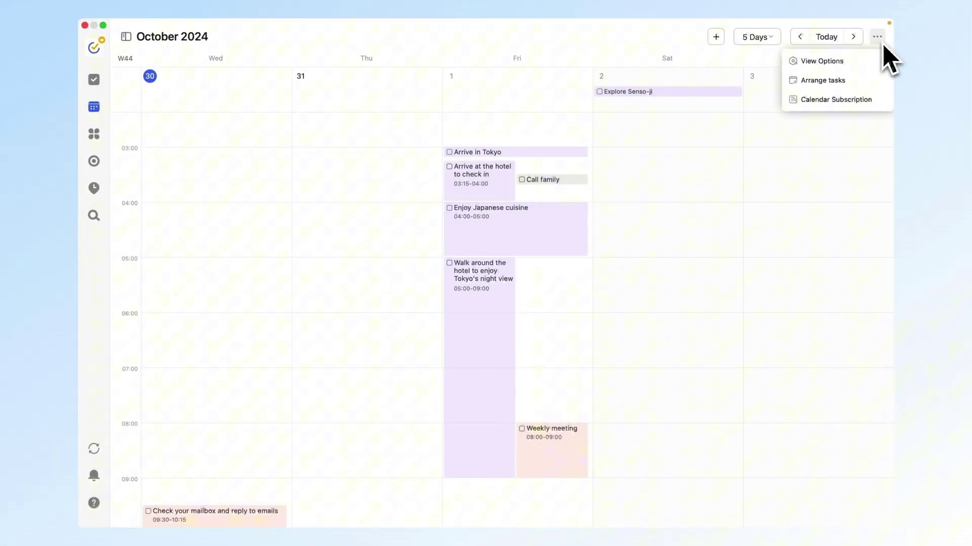
# Add a second time zone, set events to the Detailed style, and complete Plan tomorrow's recipes.
pyautogui.click(859, 62)
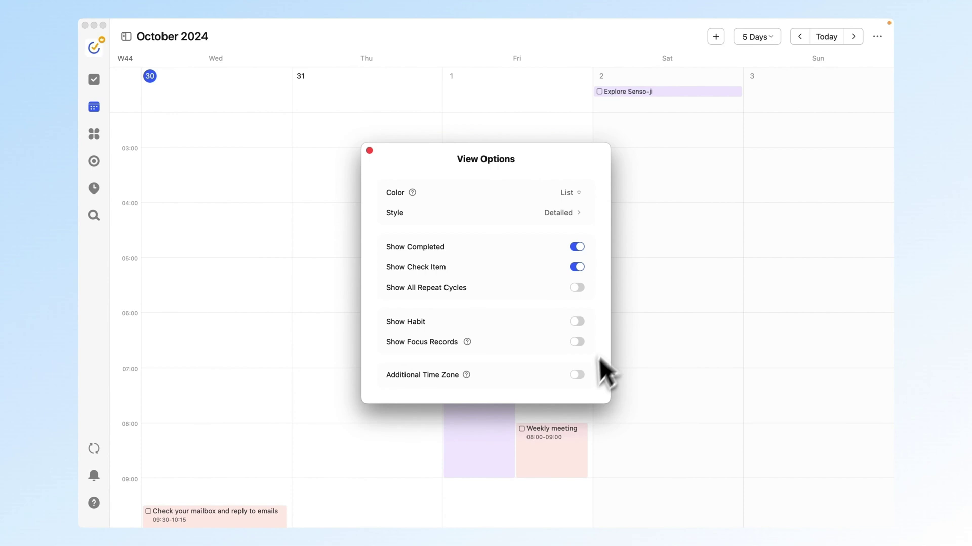
pyautogui.click(580, 377)
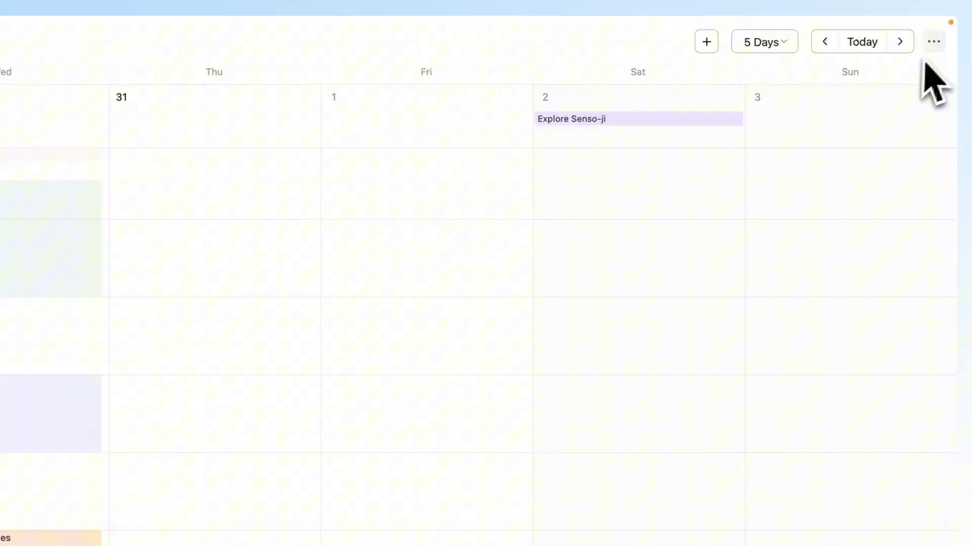
pyautogui.click(876, 36)
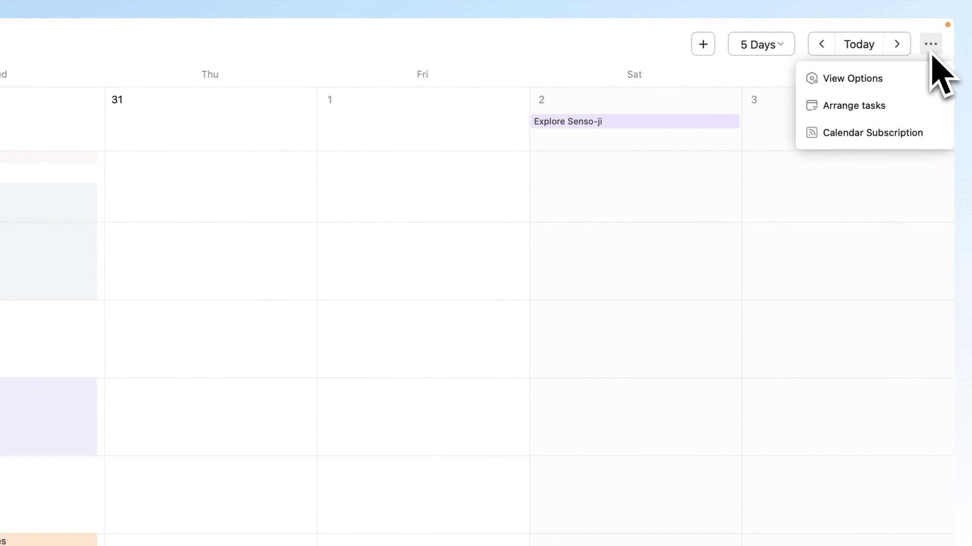
pyautogui.click(929, 77)
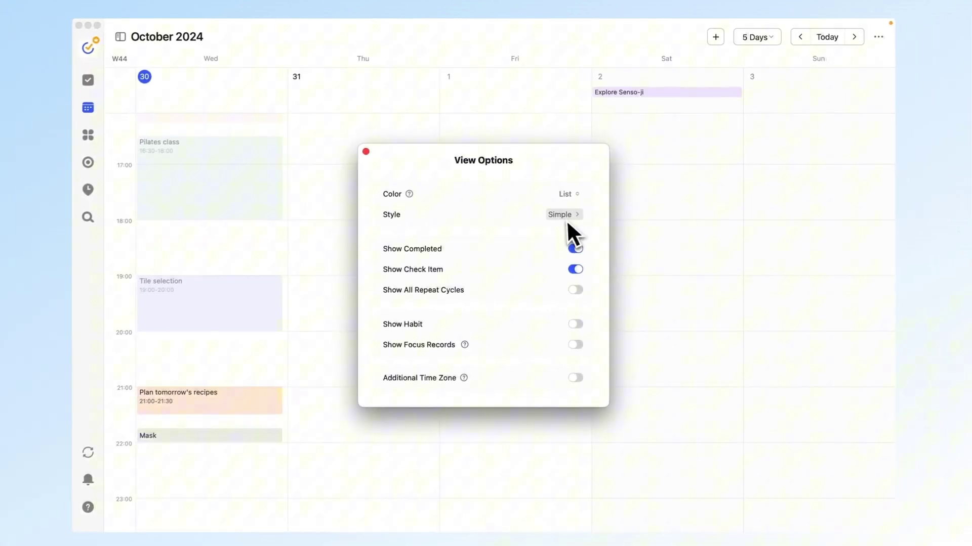
pyautogui.click(566, 218)
pyautogui.click(553, 286)
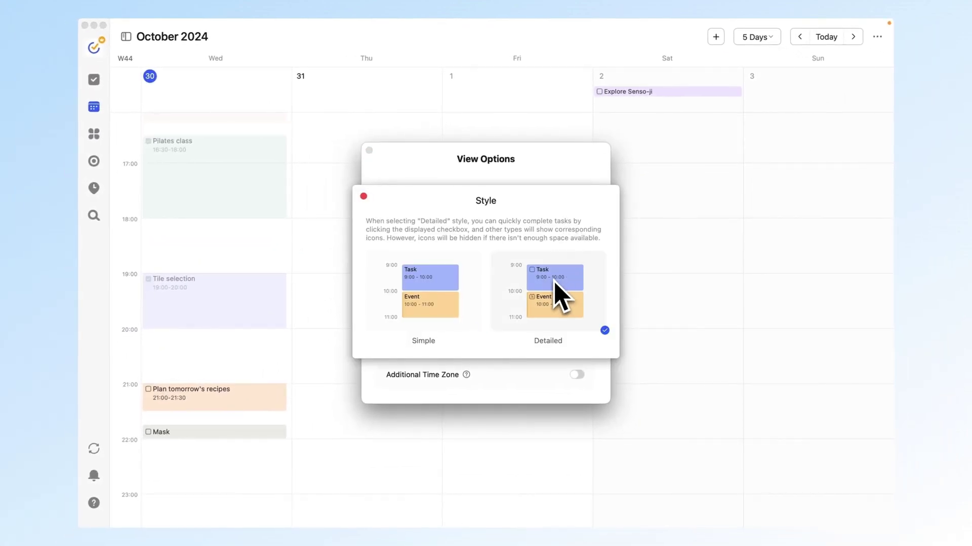
pyautogui.press('Escape')
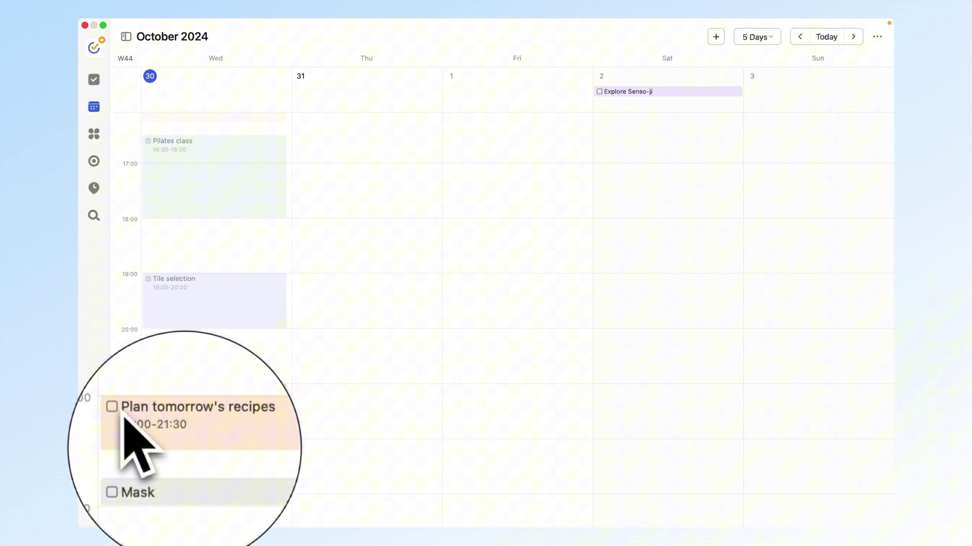
pyautogui.click(122, 416)
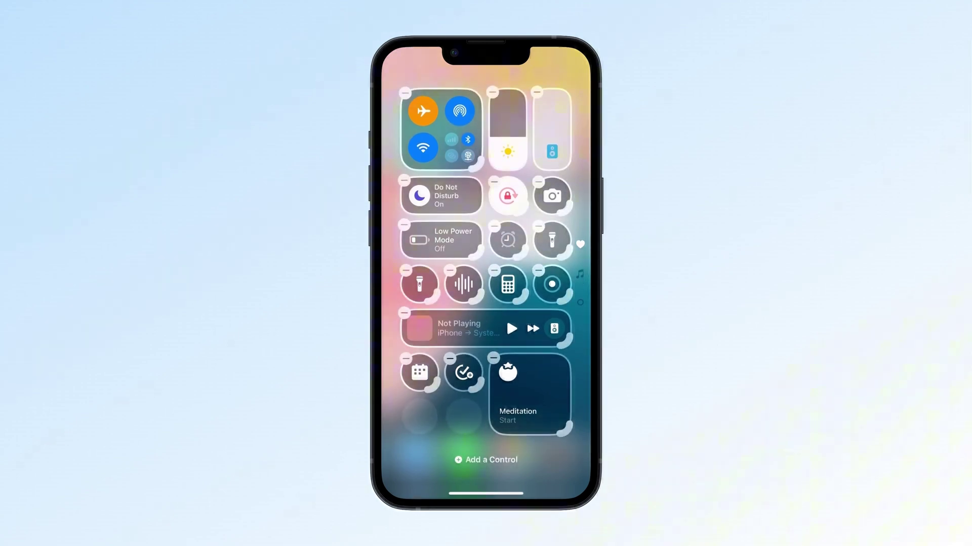
# Search the control gallery for 'Tick' to find TickTick's controls.
pyautogui.click(480, 460)
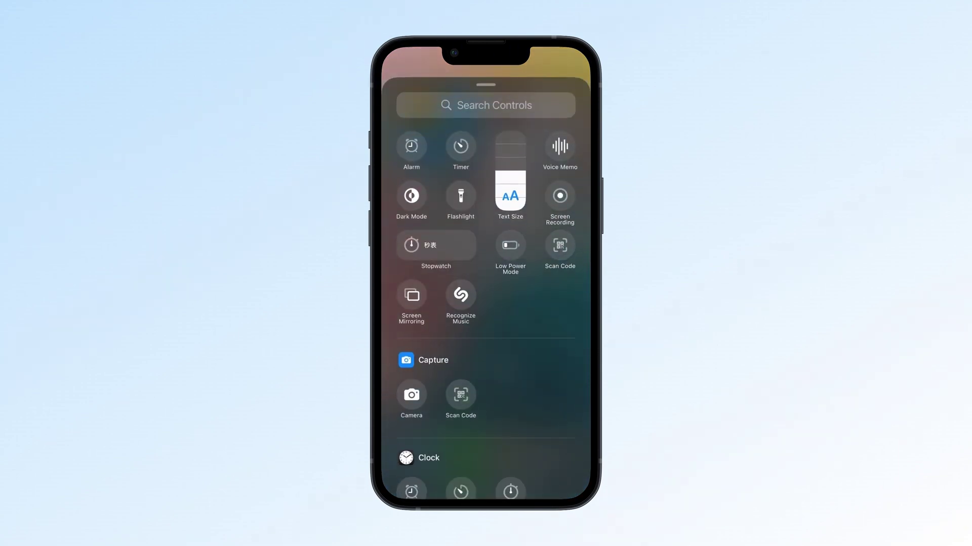
pyautogui.click(486, 110)
pyautogui.write('Tick')
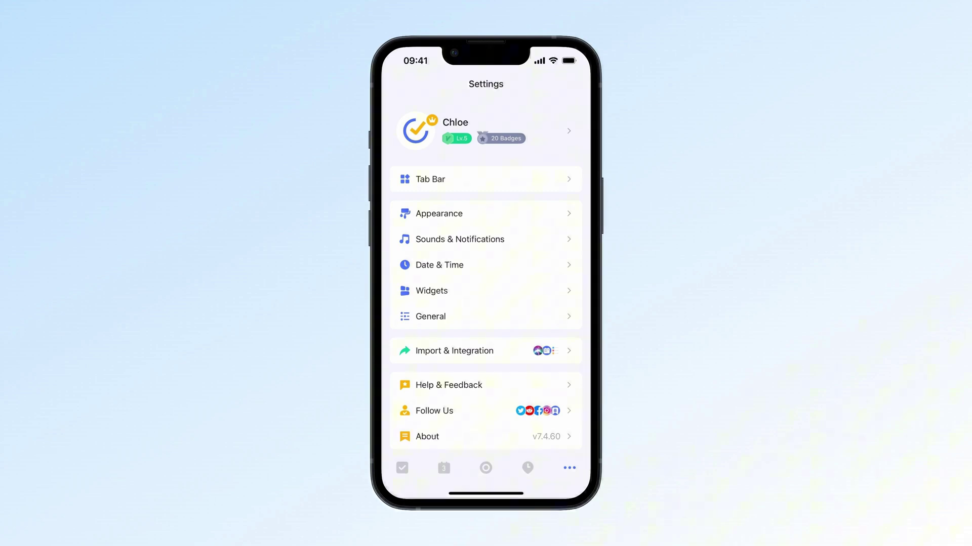
# Open the Appearance settings on the App Icons tab.
pyautogui.click(439, 213)
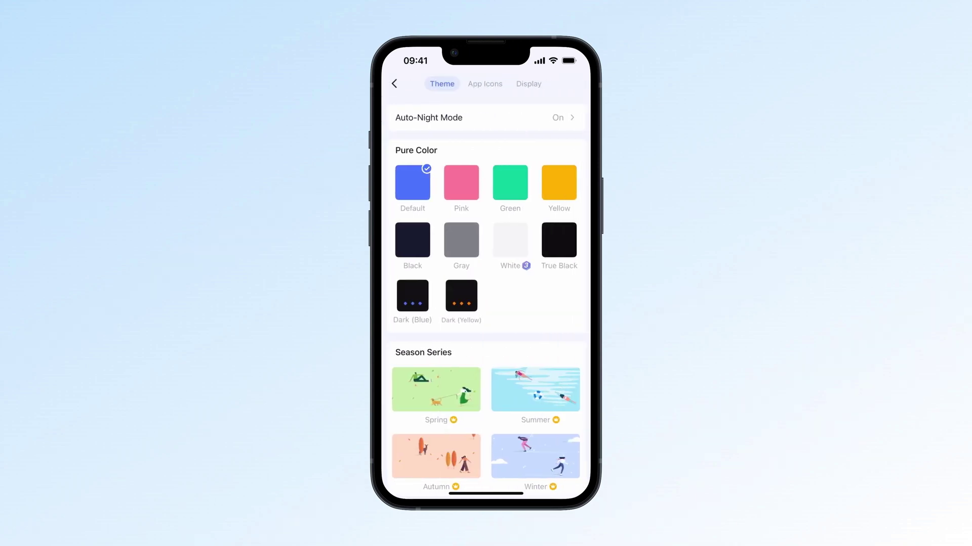
pyautogui.click(485, 84)
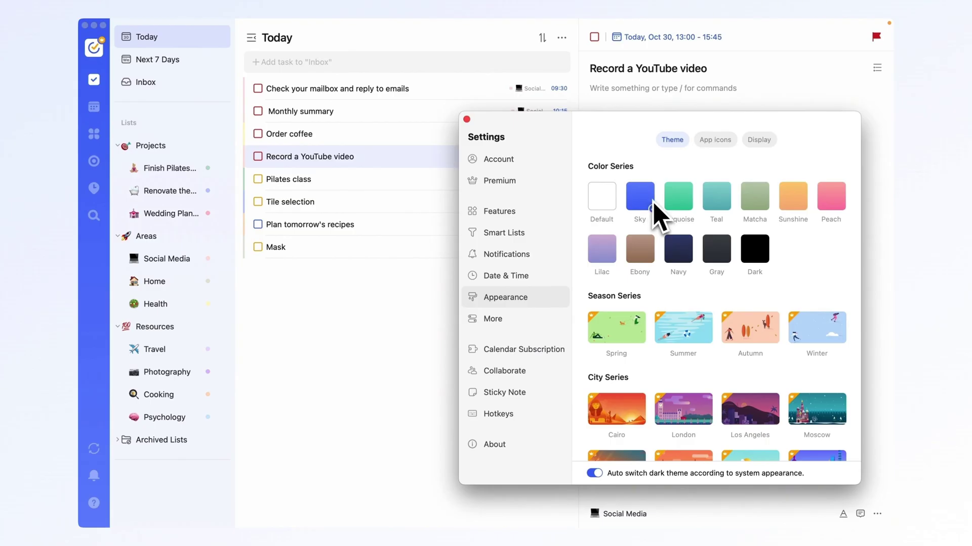
# Try the Turquoise, Teal, Matcha, Sunshine, Lilac and Ebony themes, finishing on Navy.
pyautogui.click(680, 213)
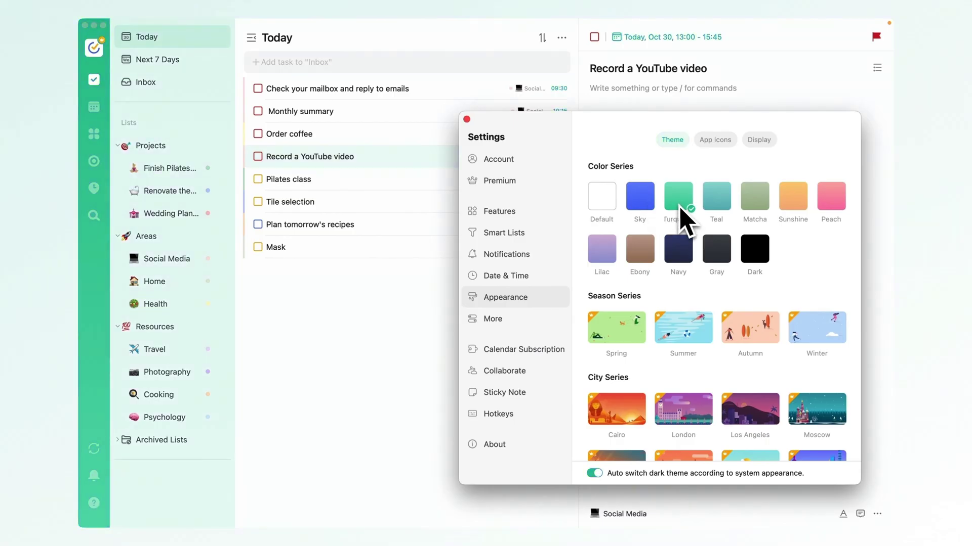
pyautogui.click(717, 214)
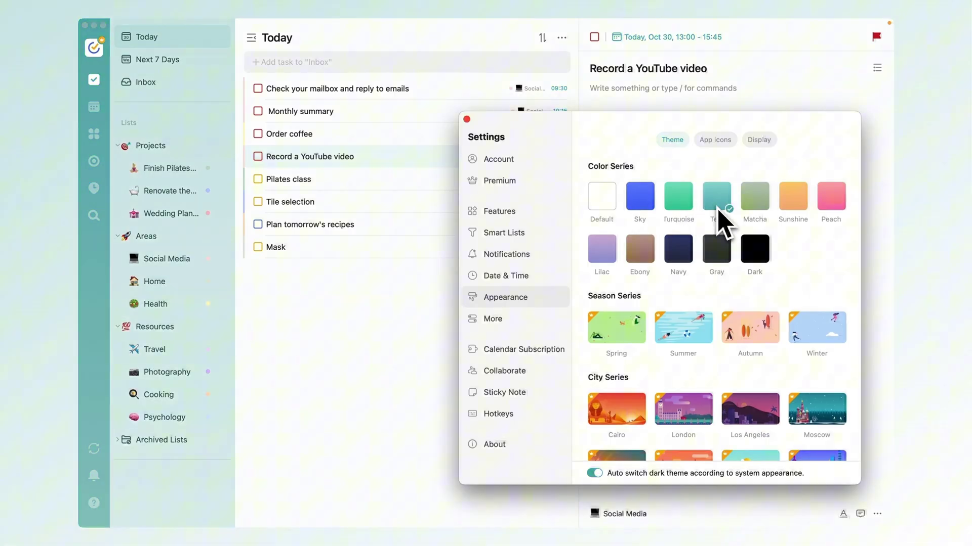
pyautogui.click(765, 208)
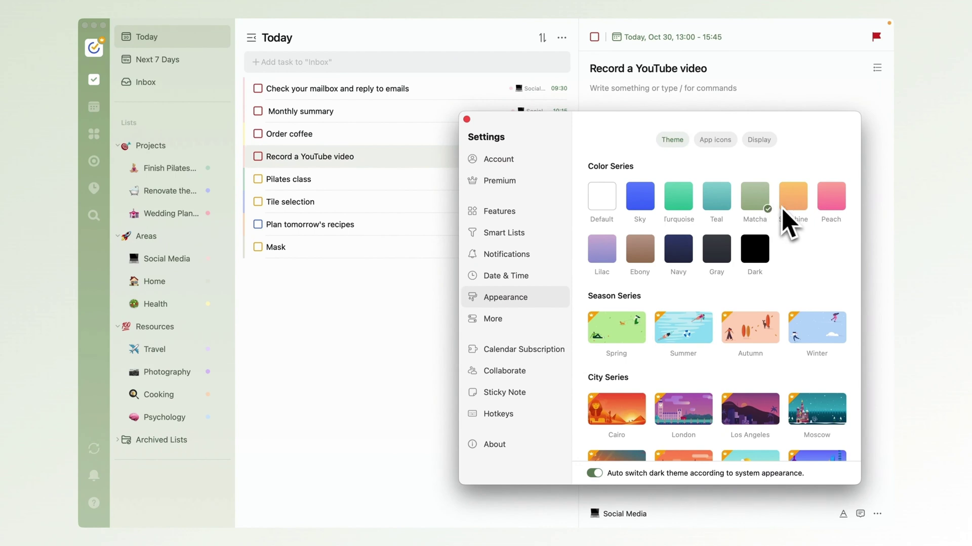
pyautogui.click(789, 209)
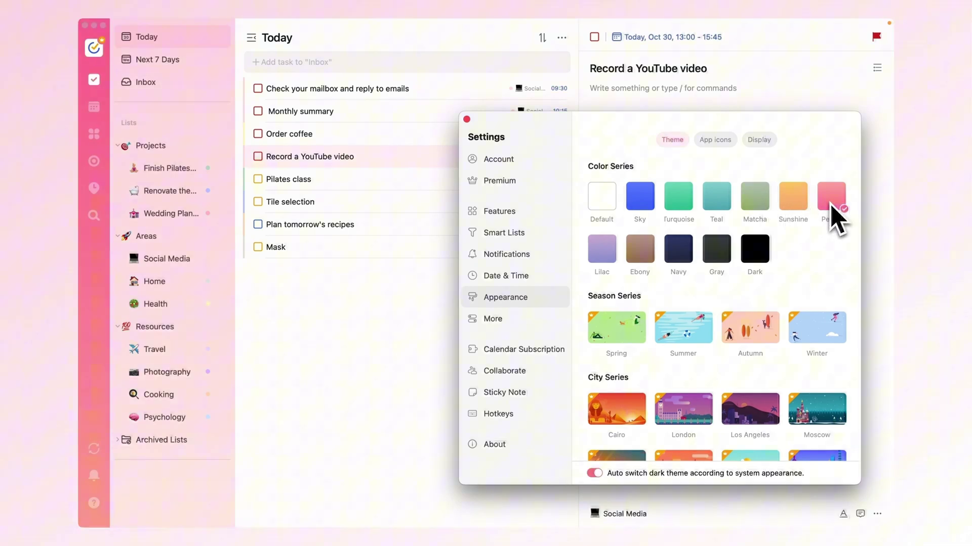
pyautogui.click(611, 253)
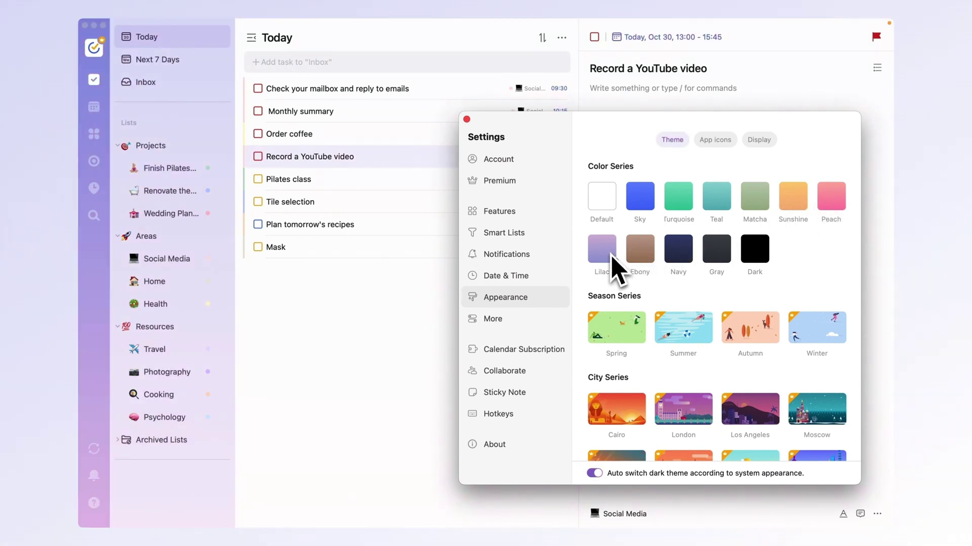
pyautogui.click(645, 257)
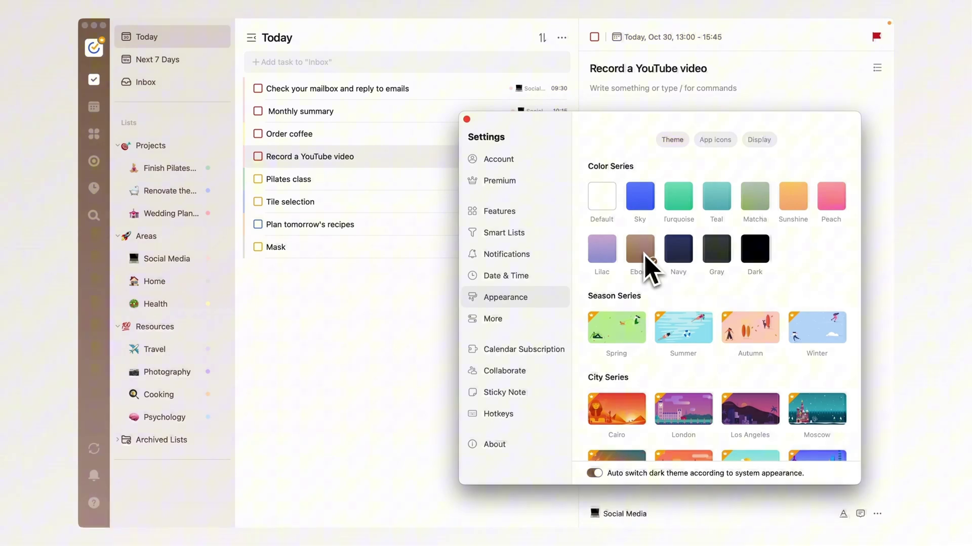
pyautogui.click(678, 256)
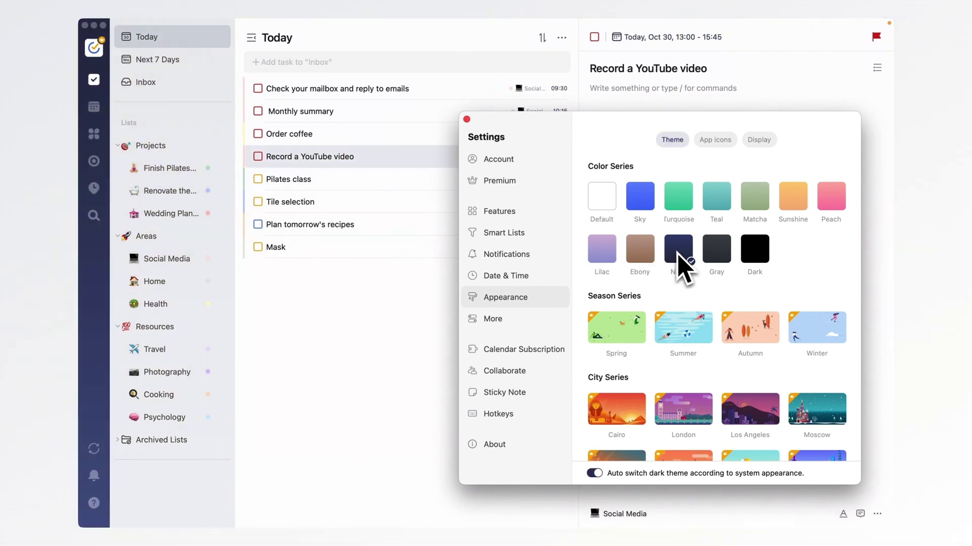